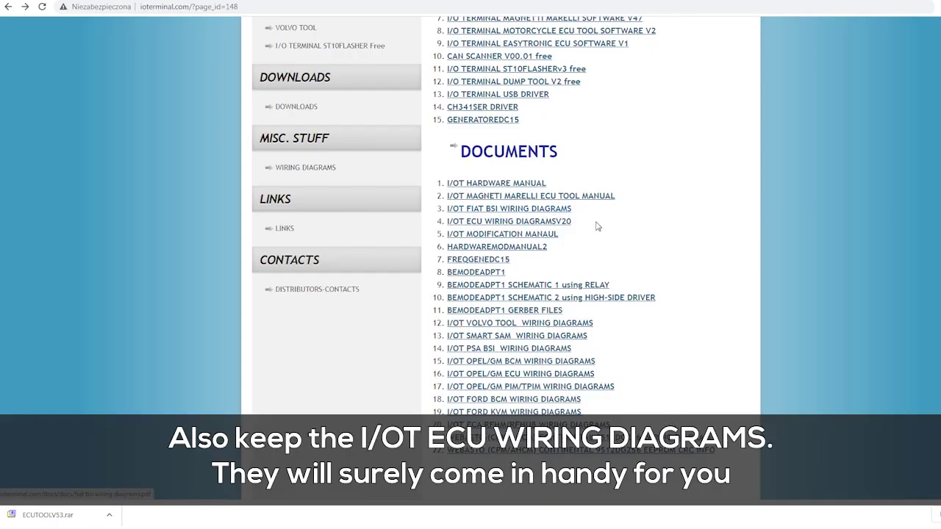
# Open the I/OT ECU WIRING DIAGRAMSV20 document and look through its list of supported ECUs
pyautogui.click(542, 224)
pyautogui.scroll(-2, 551, 184)
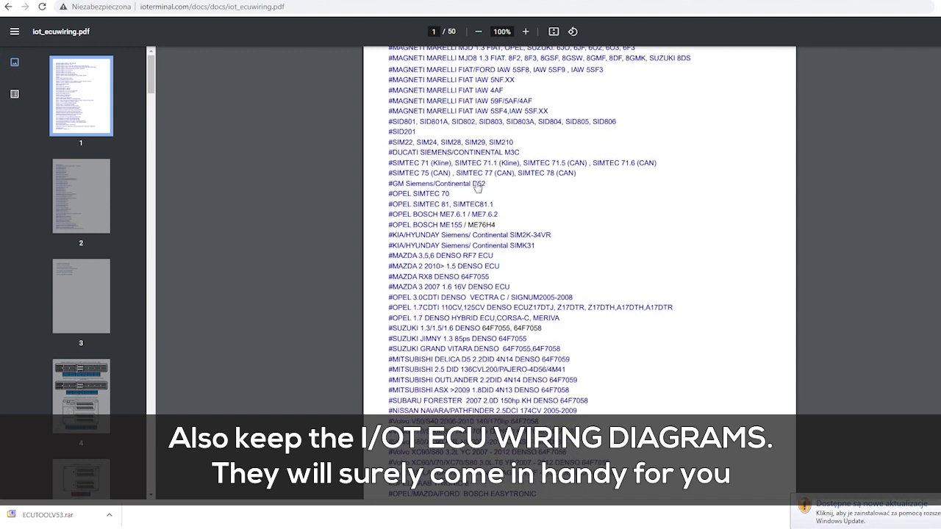
pyautogui.click(478, 185)
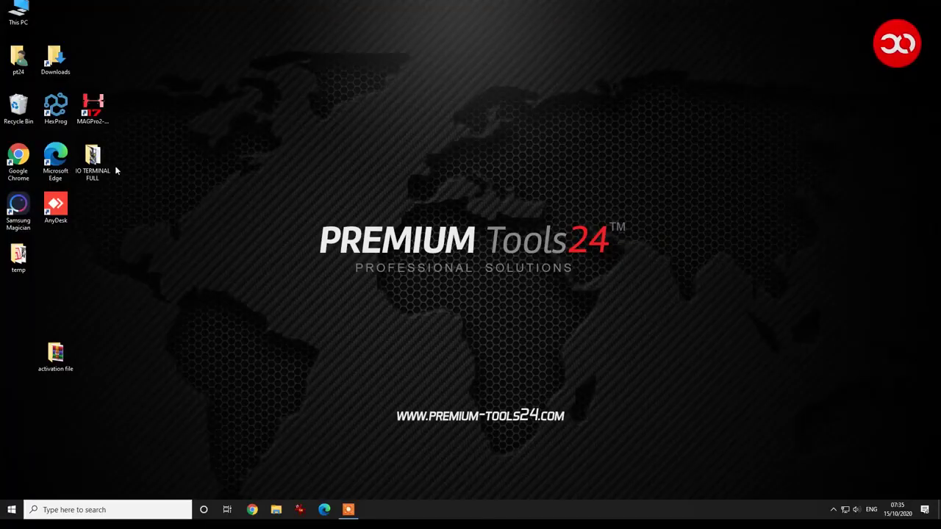
# Open the Downloads folder and rename the PDF file as GM_ECUS-diagrams
pyautogui.doubleClick(55, 59)
pyautogui.click(309, 196)
pyautogui.write('grams')
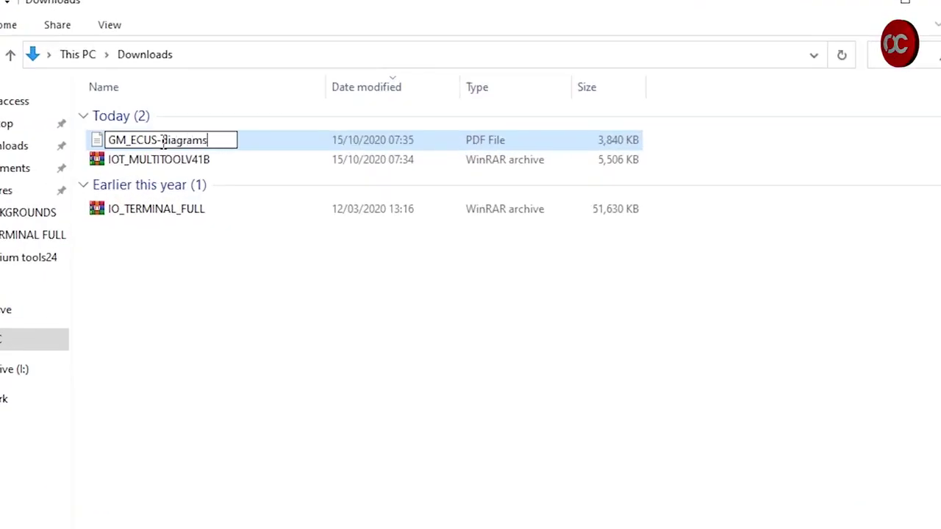
pyautogui.press('Return')
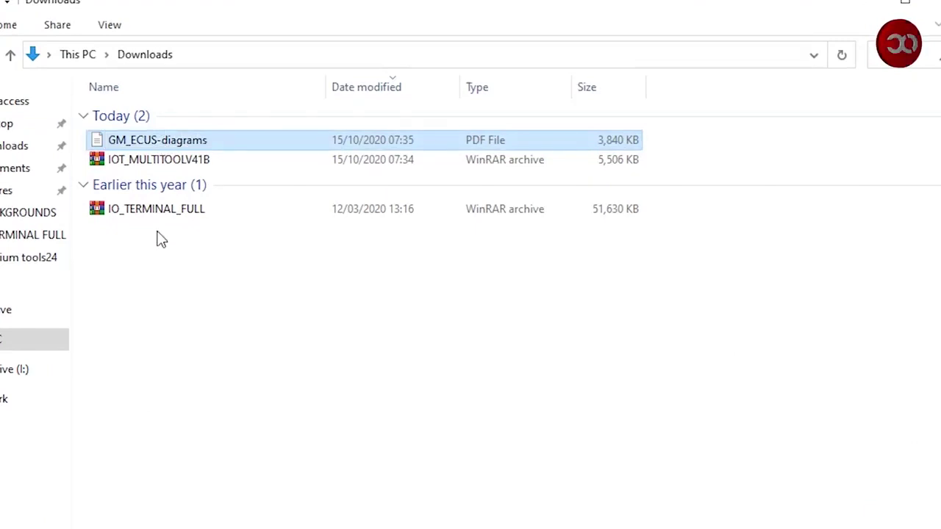
pyautogui.click(169, 267)
# Display the Downloads folder's files as large icons and select the GM_ECUS-diagrams PDF
pyautogui.click(147, 169)
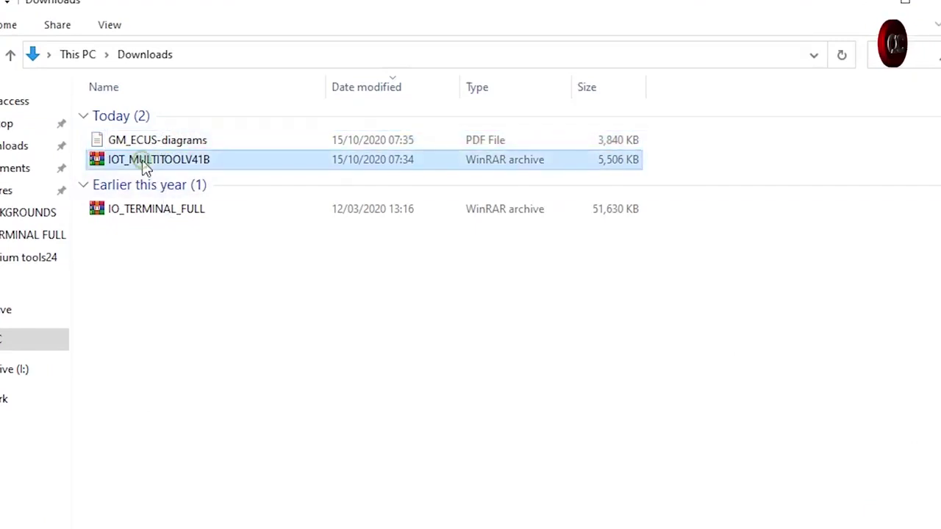
pyautogui.click(116, 26)
pyautogui.click(233, 63)
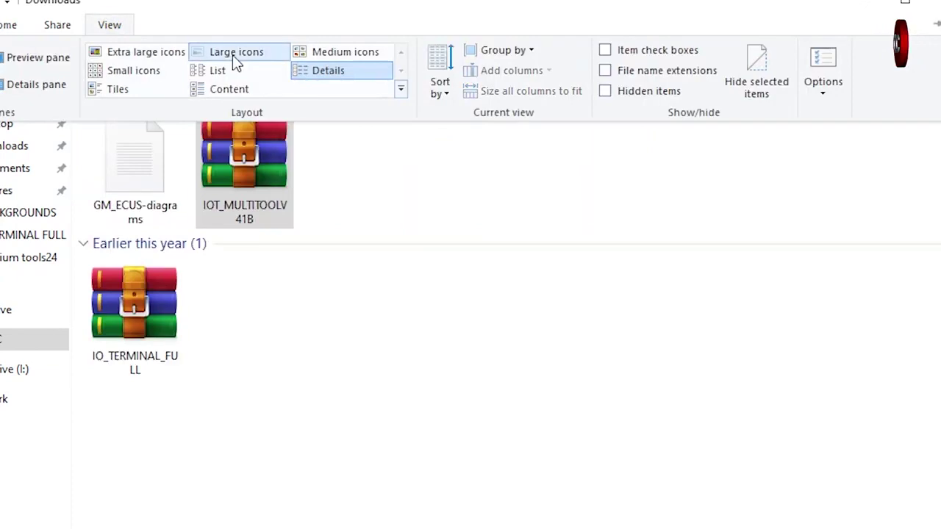
pyautogui.click(148, 184)
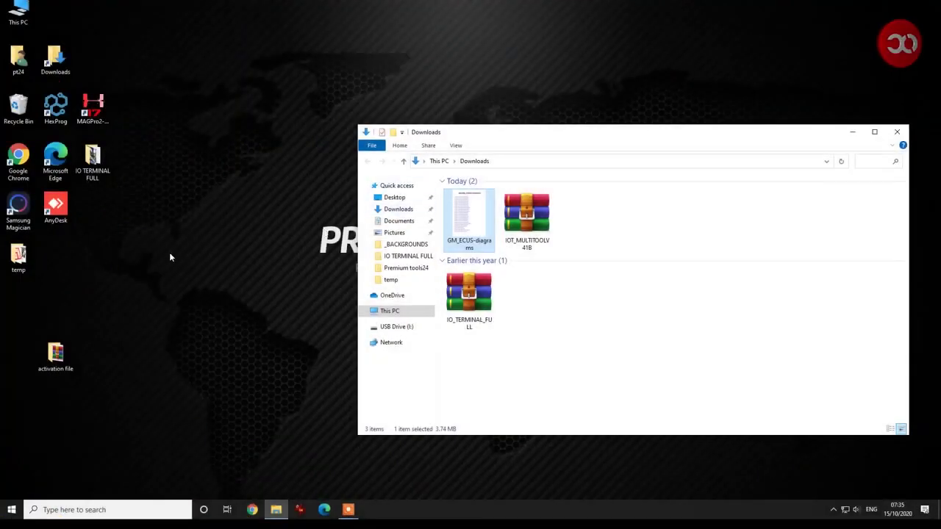
# Create a new folder named IOTERMINAL on the desktop
pyautogui.rightClick(170, 251)
pyautogui.moveTo(220, 346)
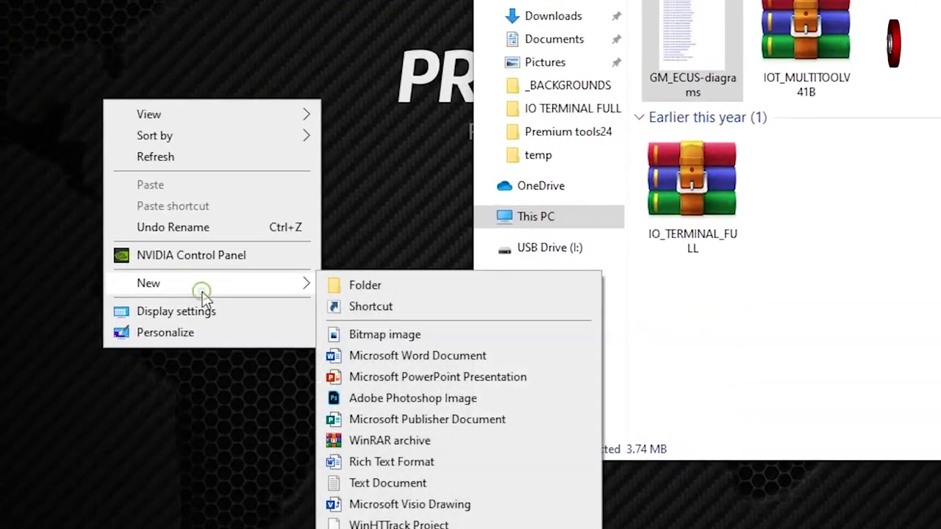
pyautogui.click(365, 286)
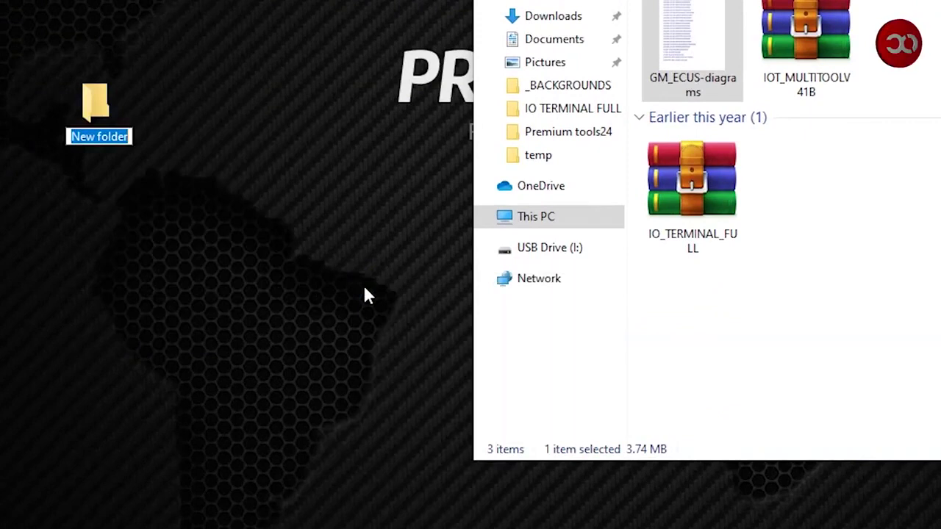
pyautogui.press('BackSpace')
pyautogui.write('IOTERMINAL')
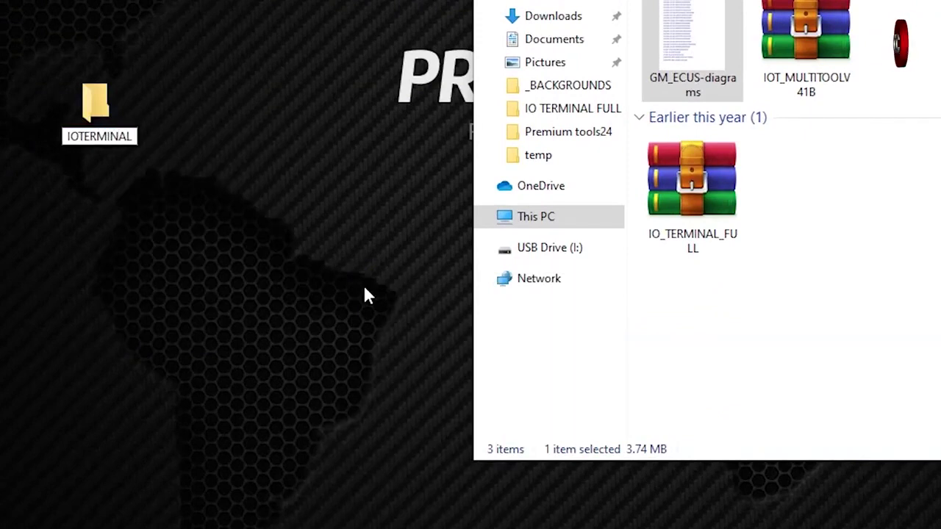
pyautogui.press('Return')
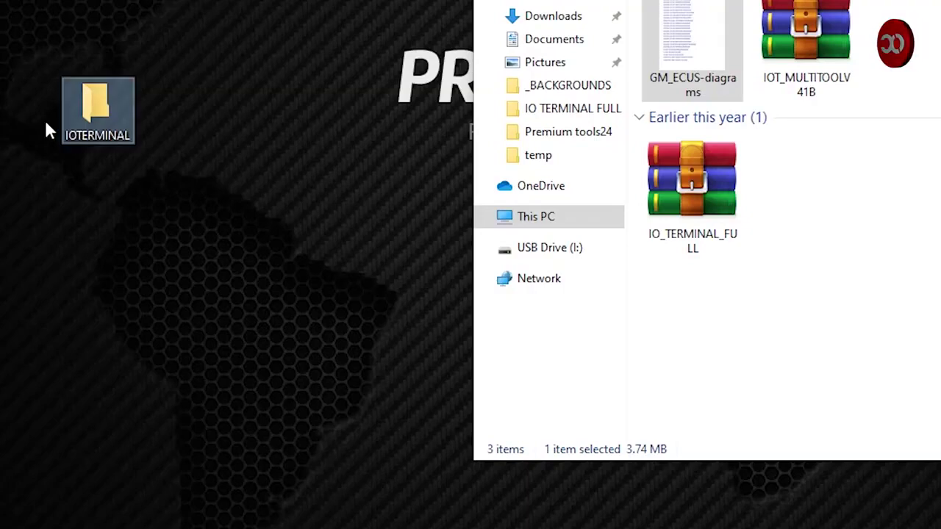
# Open the IOTERMINAL folder and arrange its window so that it and the Downloads window are both accessible
pyautogui.doubleClick(89, 108)
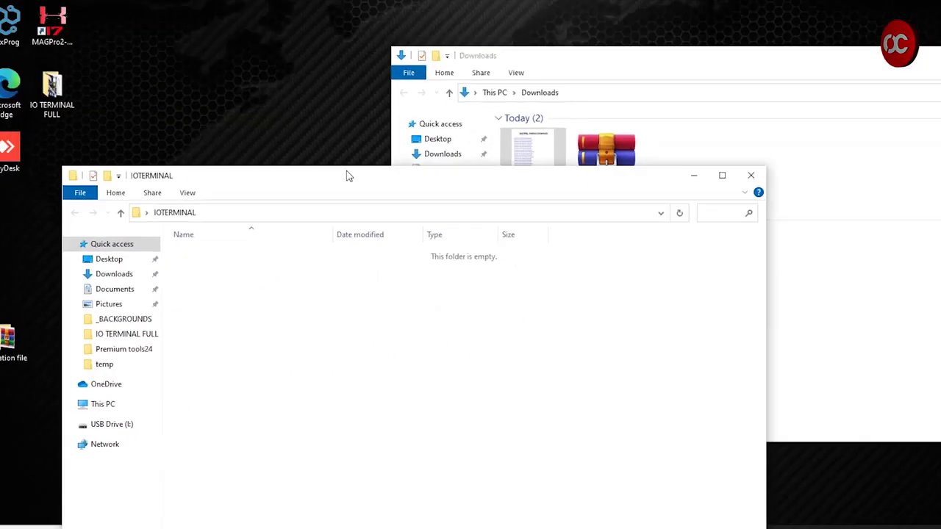
pyautogui.moveTo(347, 174); pyautogui.dragTo(249, 158)
pyautogui.click(587, 146)
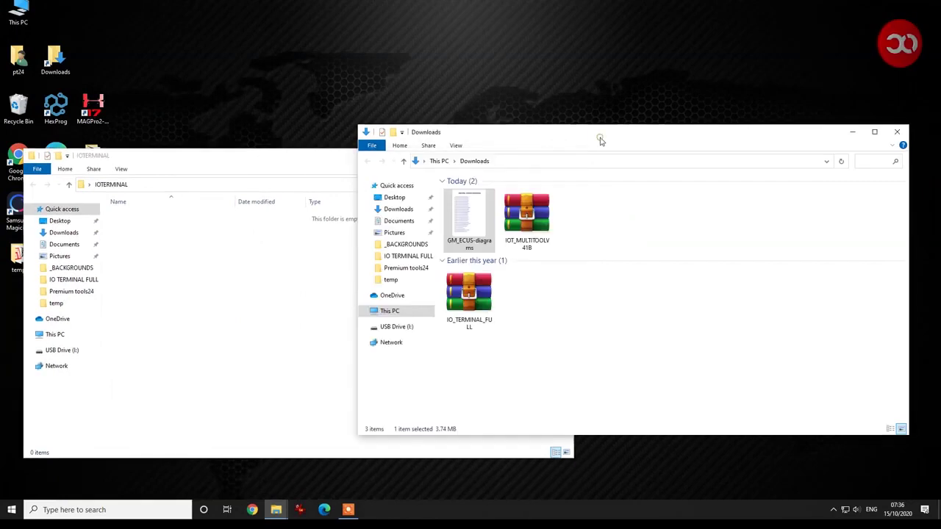
pyautogui.moveTo(559, 140); pyautogui.dragTo(551, 114)
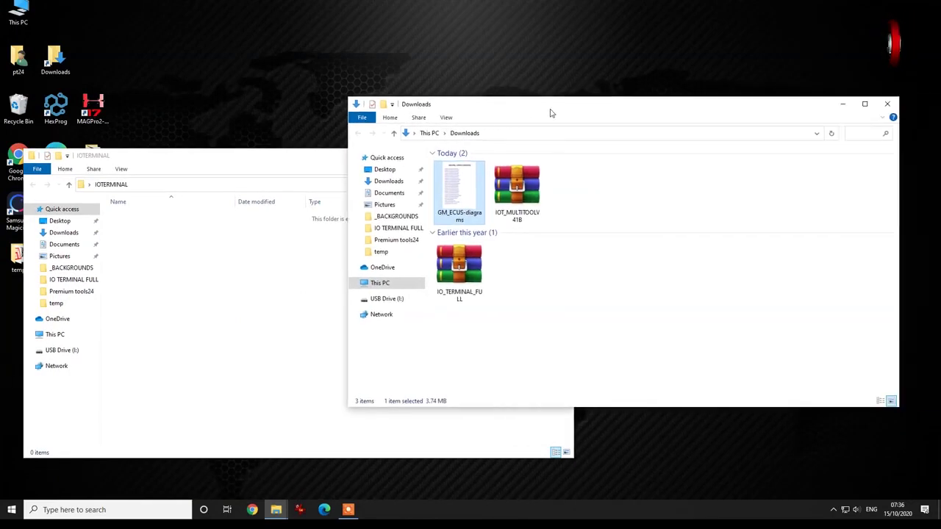
# Extract the img folder and the iot_MULTITOOLv41B application from the IOT_MULTITOOLV41B archive into the IOTERMINAL folder
pyautogui.doubleClick(522, 193)
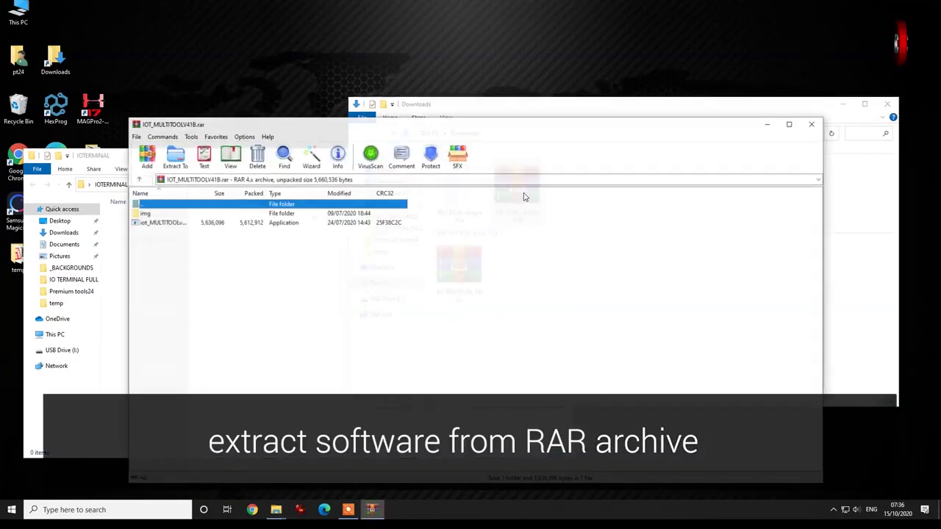
pyautogui.moveTo(387, 133); pyautogui.dragTo(434, 120)
pyautogui.moveTo(602, 257); pyautogui.dragTo(525, 257)
pyautogui.moveTo(336, 112); pyautogui.dragTo(586, 140)
pyautogui.moveTo(462, 243); pyautogui.dragTo(270, 302)
pyautogui.click(677, 302)
pyautogui.moveTo(447, 229); pyautogui.dragTo(300, 299)
pyautogui.click(636, 290)
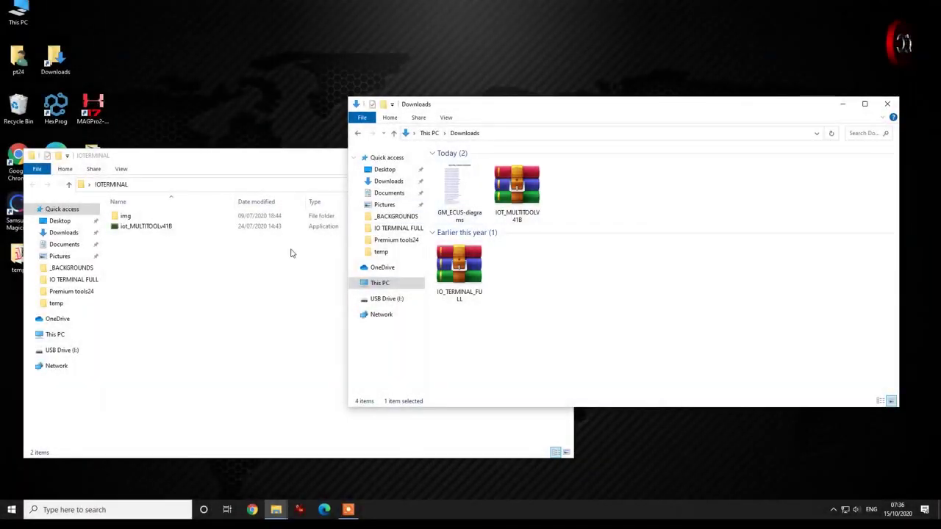
# Move the GM_ECUS-diagrams PDF from Downloads into the IOTERMINAL folder
pyautogui.click(218, 270)
pyautogui.click(665, 272)
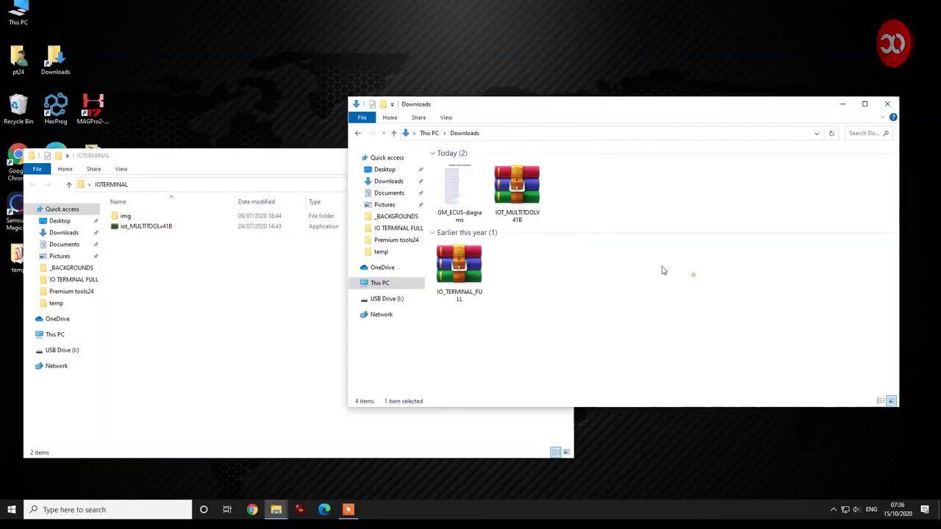
pyautogui.moveTo(464, 185); pyautogui.dragTo(229, 319)
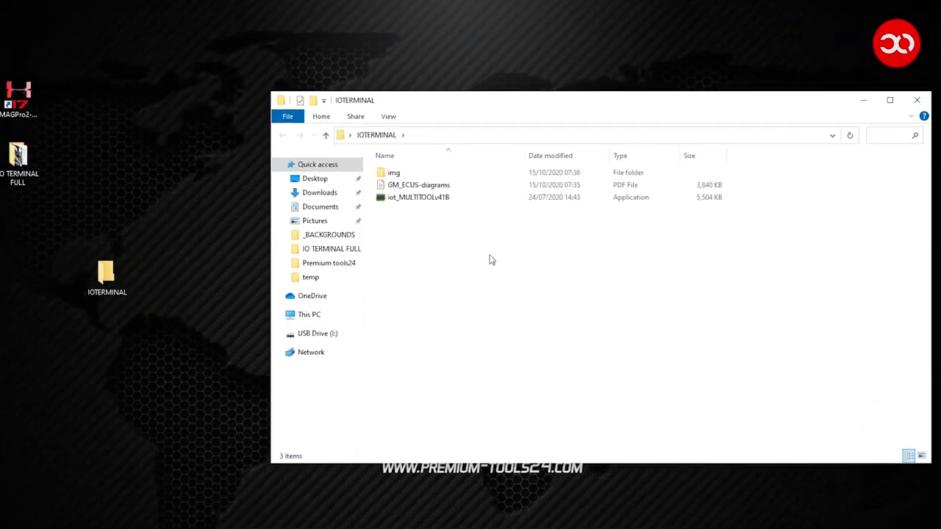
# Create a subfolder named IDMONACT inside the IOTERMINAL folder
pyautogui.rightClick(420, 253)
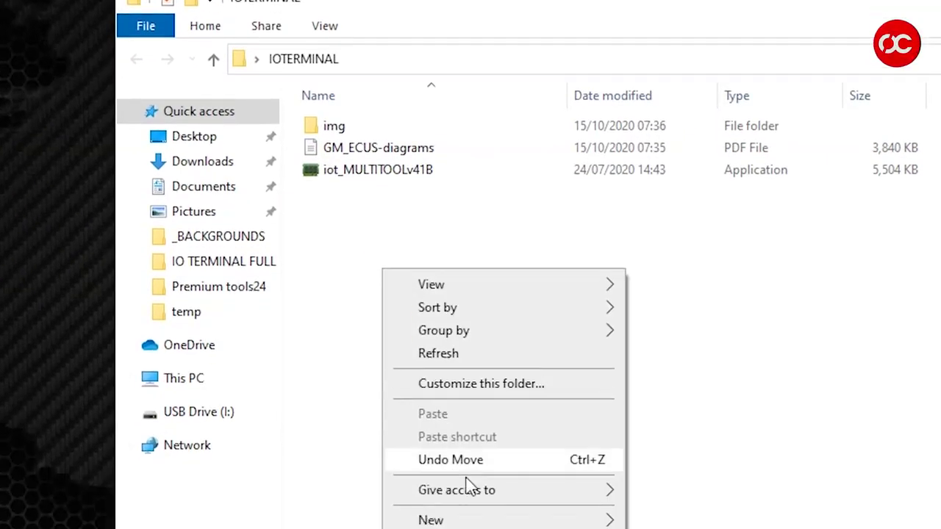
pyautogui.moveTo(495, 467)
pyautogui.click(684, 455)
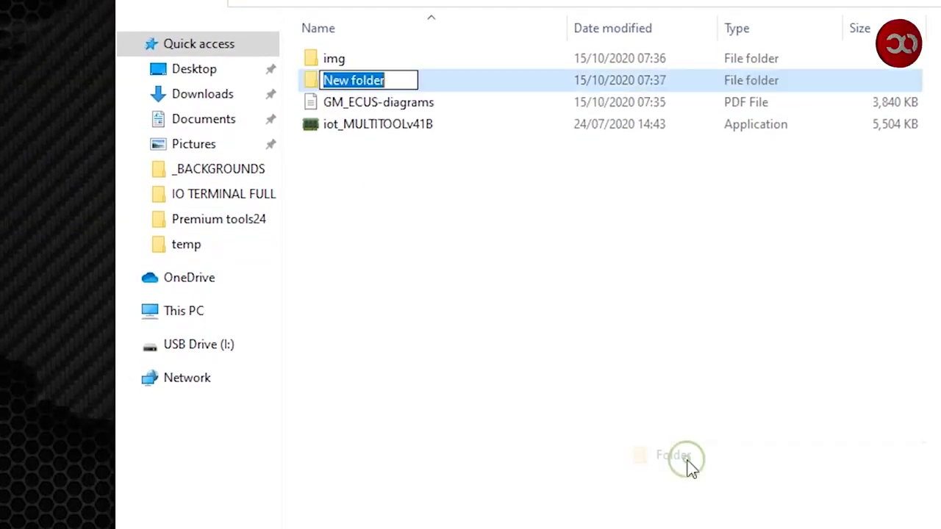
pyautogui.write('I')
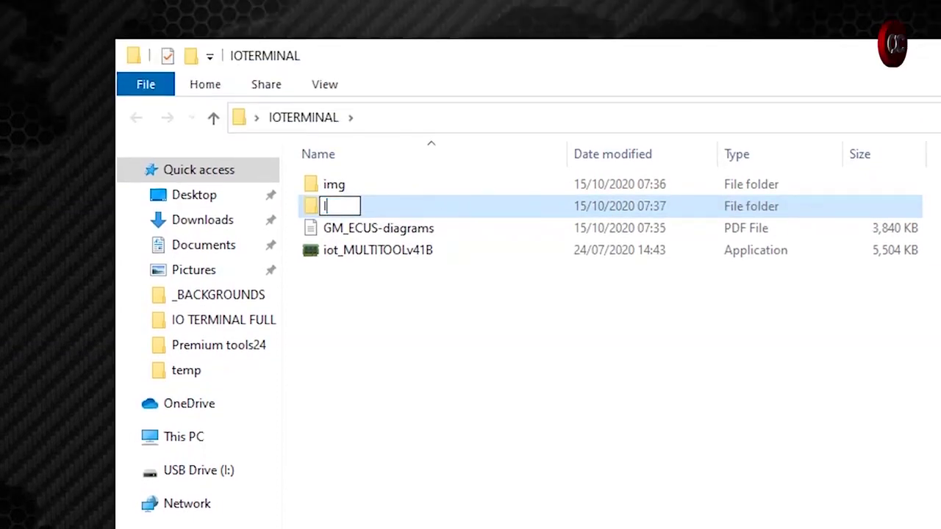
pyautogui.write('DMONACT')
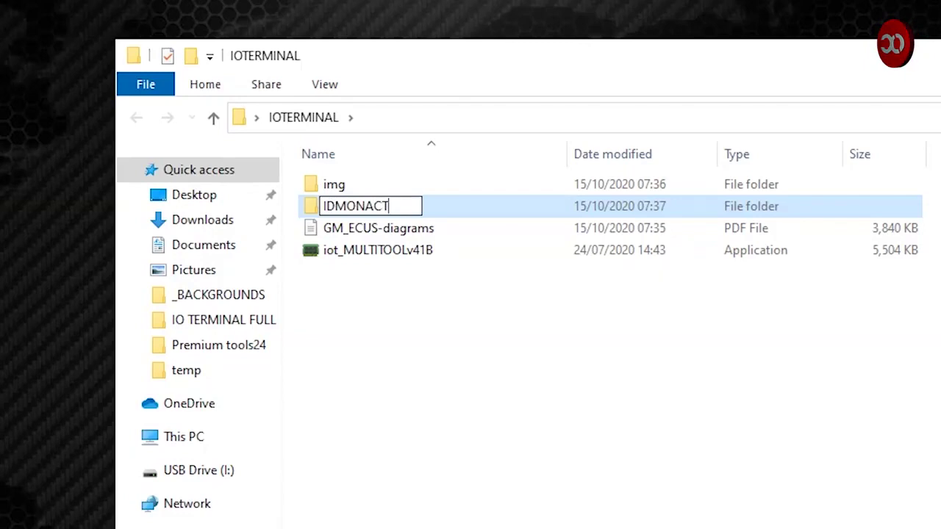
pyautogui.press('Return')
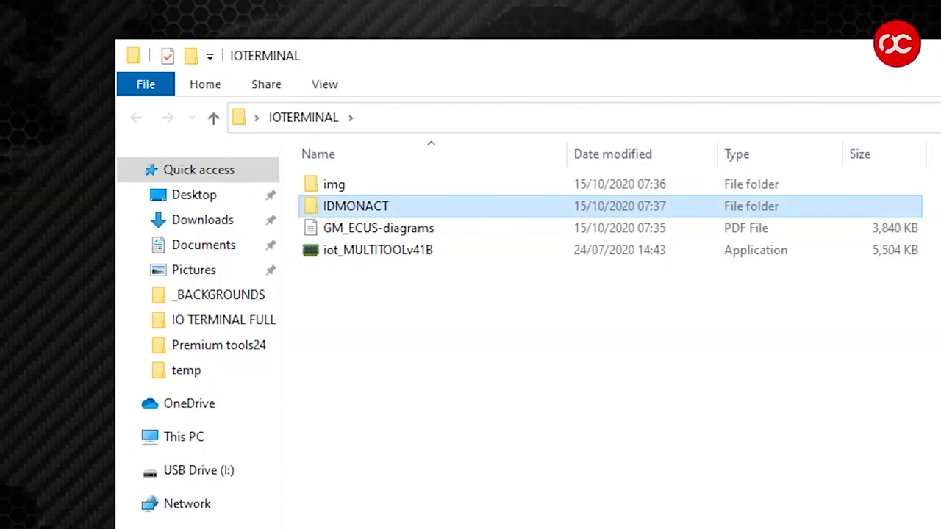
# Open the empty IDMONACT folder, and extract the IDMON archive from the desktop's activation file folder into its own subfolder
pyautogui.doubleClick(373, 210)
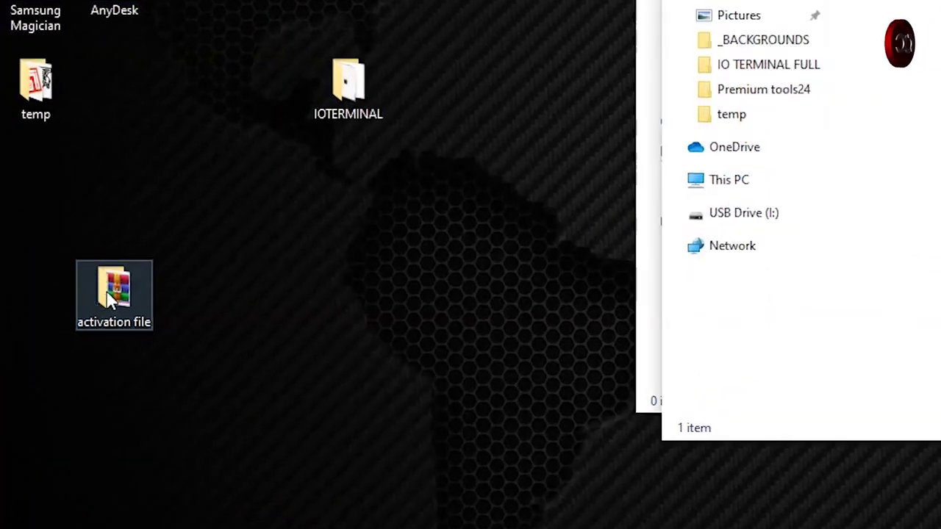
pyautogui.doubleClick(112, 294)
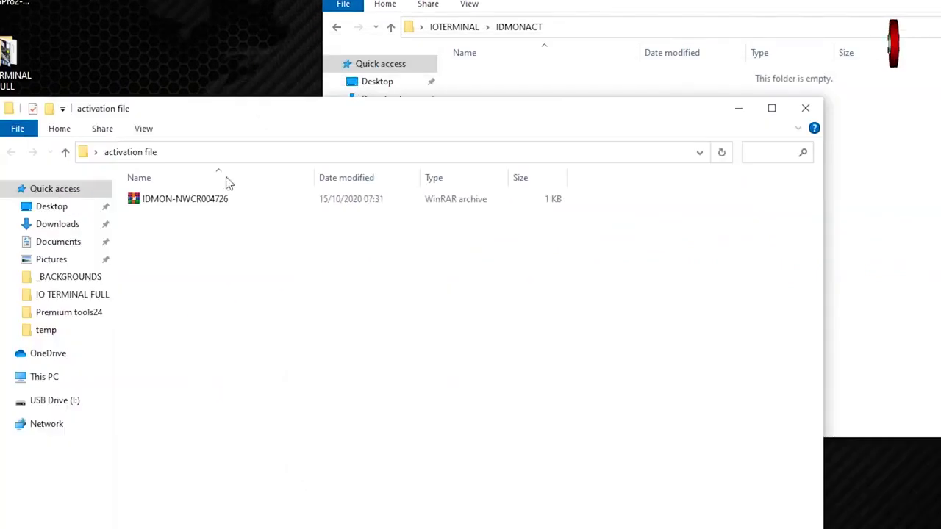
pyautogui.click(179, 206)
pyautogui.rightClick(181, 208)
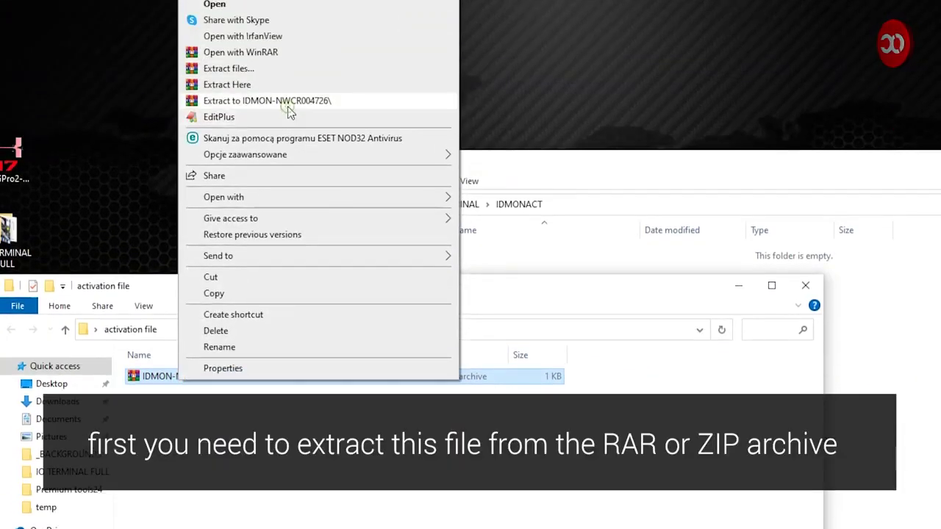
pyautogui.click(289, 103)
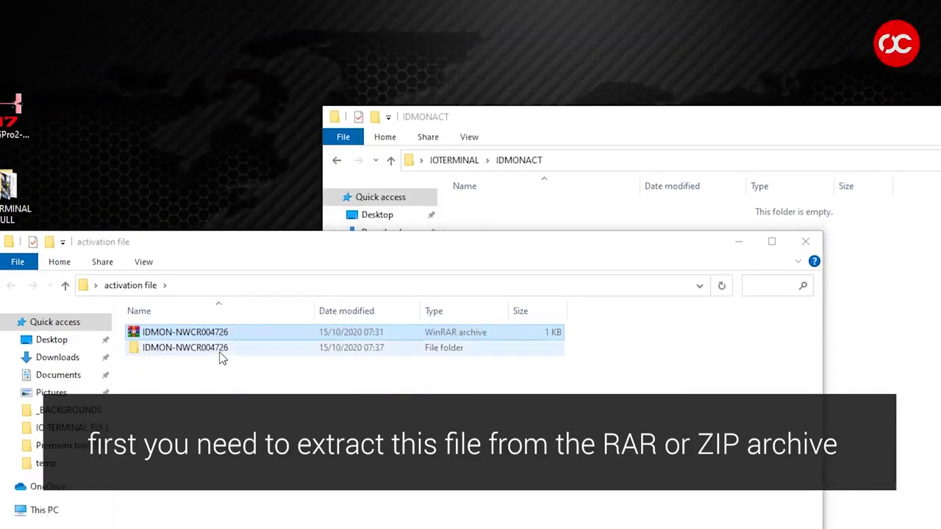
# Open the extracted IDMON folder and its inner folder to view the activation licence .bin file
pyautogui.doubleClick(213, 393)
pyautogui.click(203, 190)
pyautogui.doubleClick(202, 190)
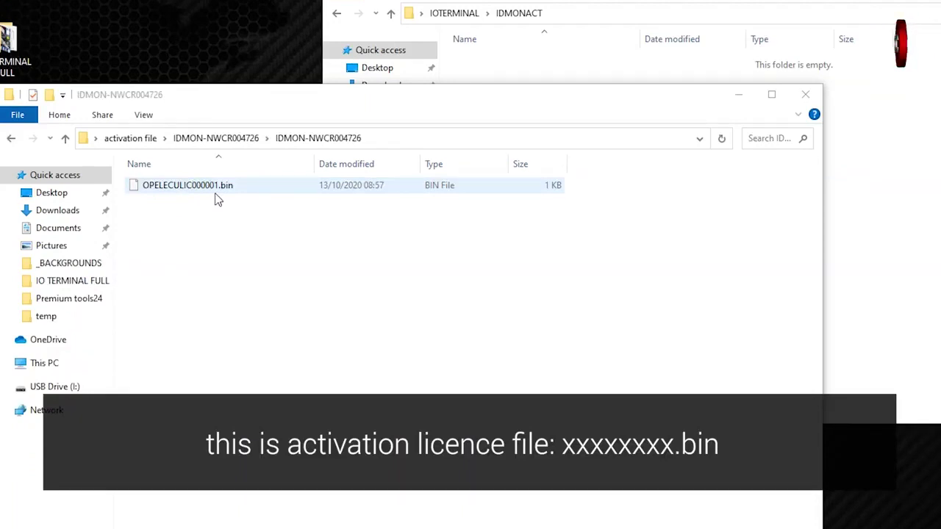
# Move the inner IDMON folder holding the licence file into IOTERMINAL\IDMONACT and close the activation file window
pyautogui.click(252, 146)
pyautogui.moveTo(344, 102); pyautogui.dragTo(235, 145)
pyautogui.moveTo(67, 232); pyautogui.dragTo(885, 196)
pyautogui.click(108, 244)
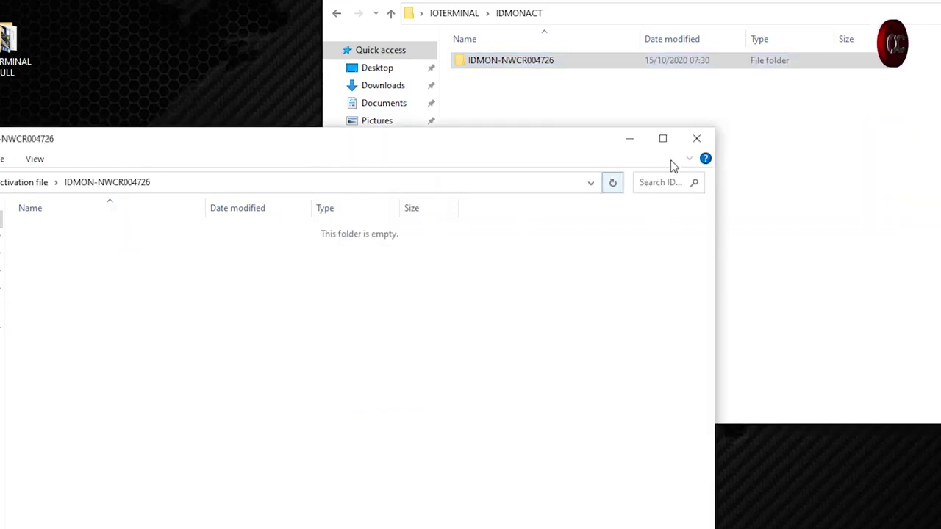
pyautogui.click(696, 139)
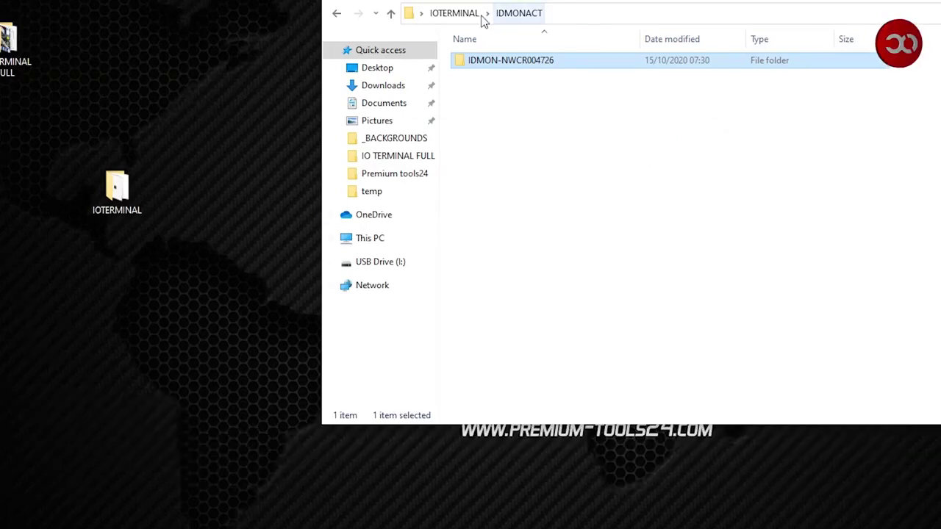
# Check the finished folder structure from IOTERMINAL through IDMONACT and the IDMON folder down to the licence .bin file
pyautogui.click(460, 13)
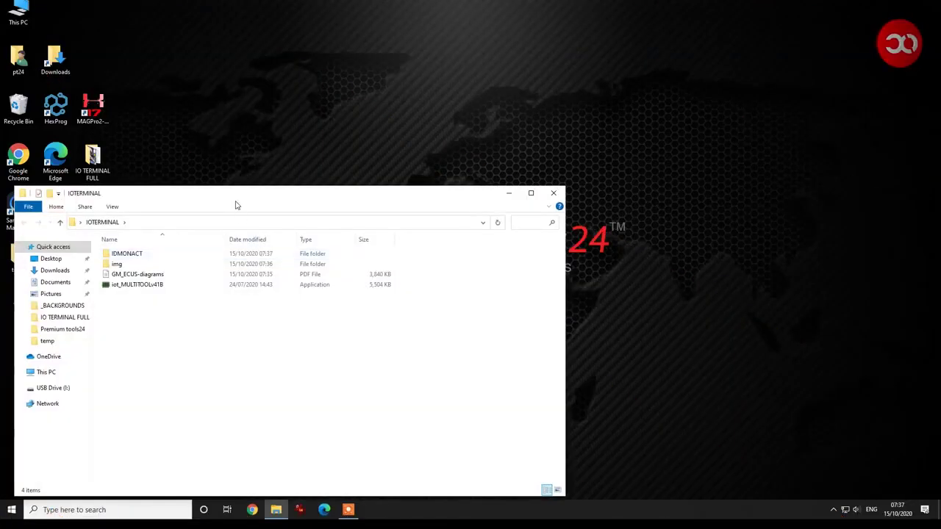
pyautogui.moveTo(281, 198); pyautogui.dragTo(556, 144)
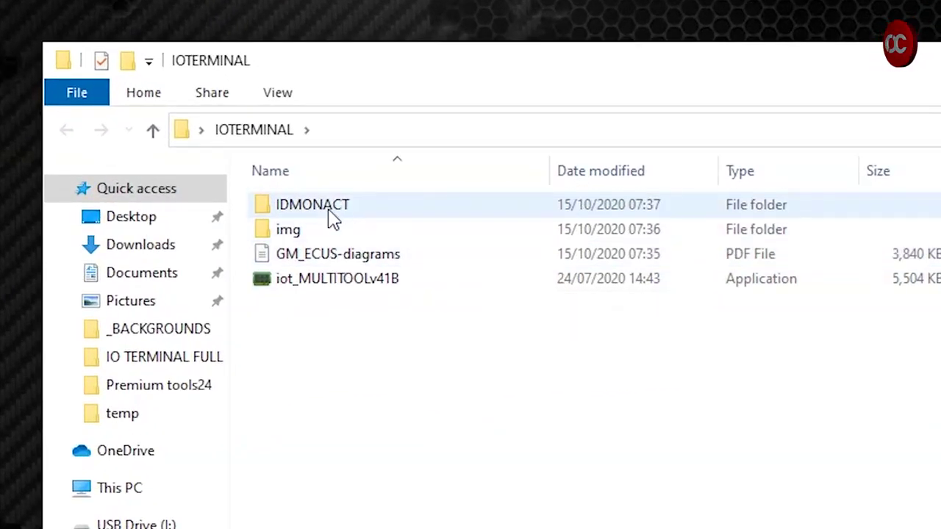
pyautogui.click(411, 201)
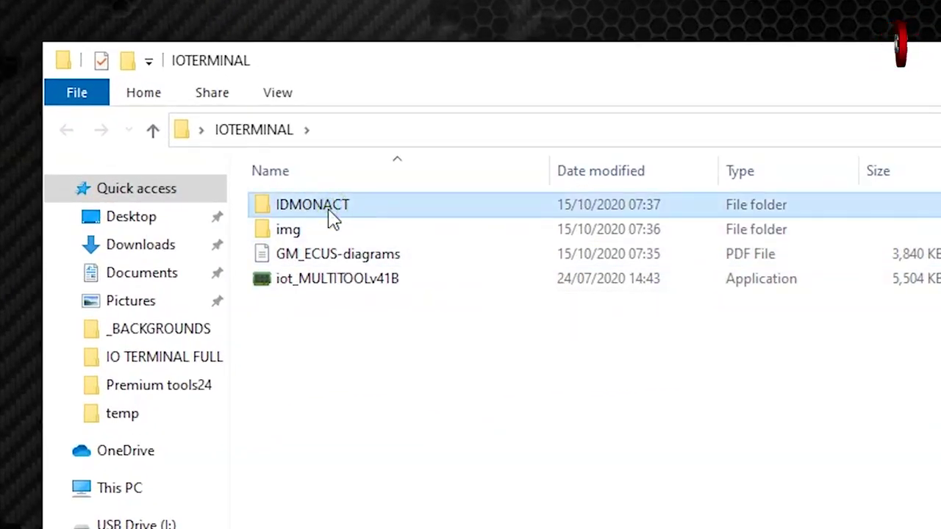
pyautogui.doubleClick(312, 212)
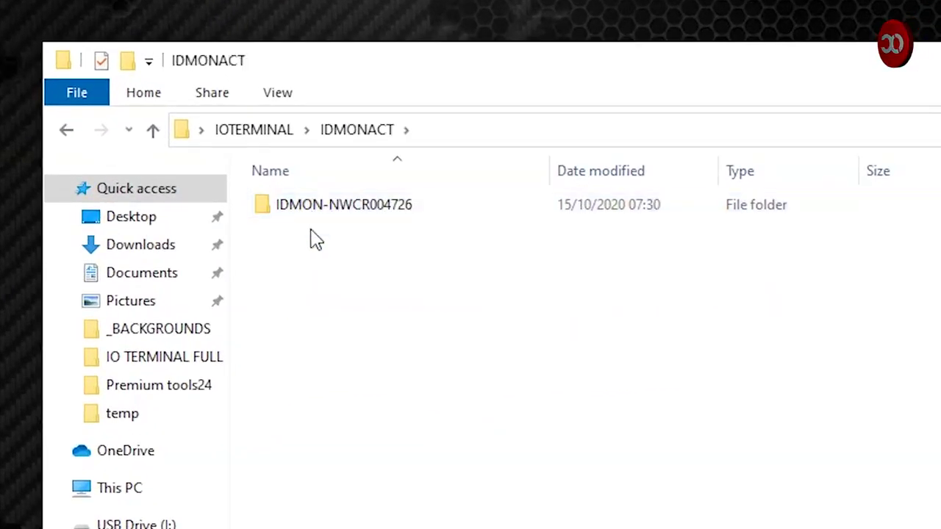
pyautogui.doubleClick(361, 206)
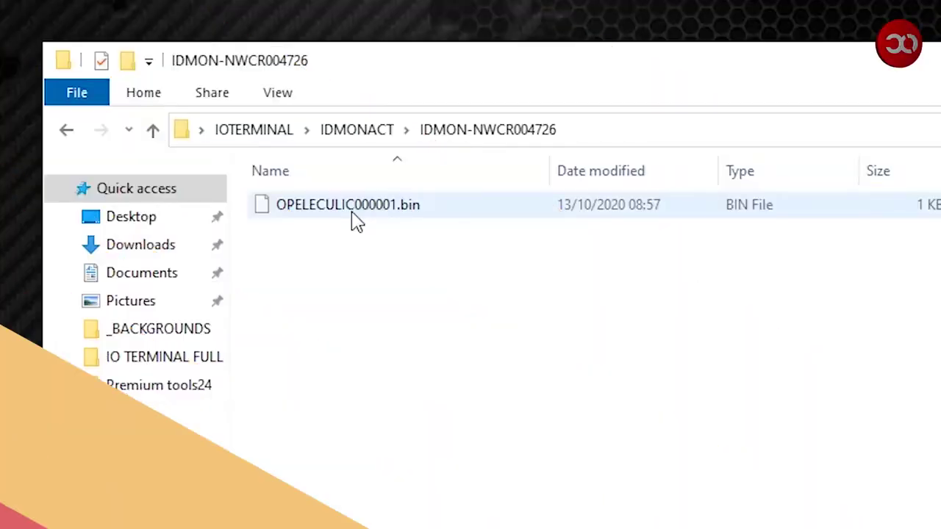
# Return to the IOTERMINAL folder, launch iot_MULTITOOLv41B and restore its maximized window to a smaller size
pyautogui.moveTo(357, 222)
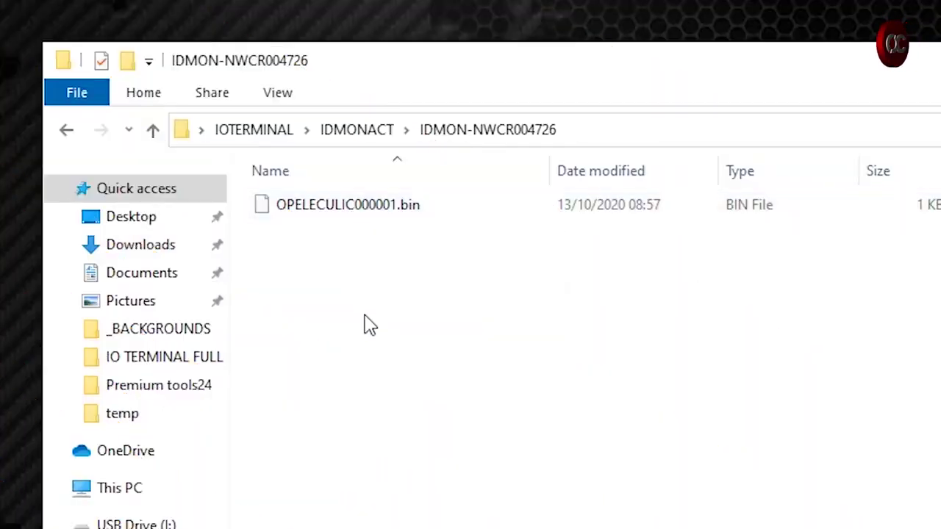
pyautogui.click(364, 134)
pyautogui.click(261, 145)
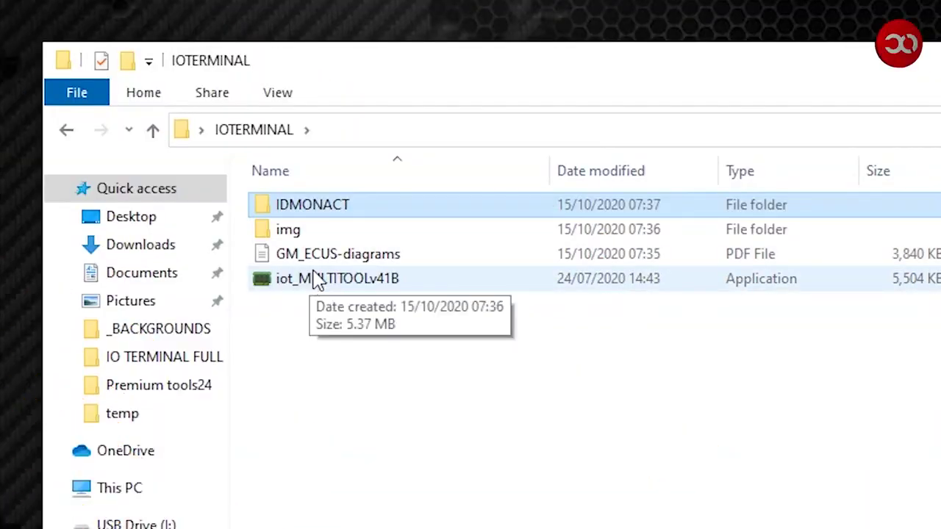
pyautogui.doubleClick(316, 280)
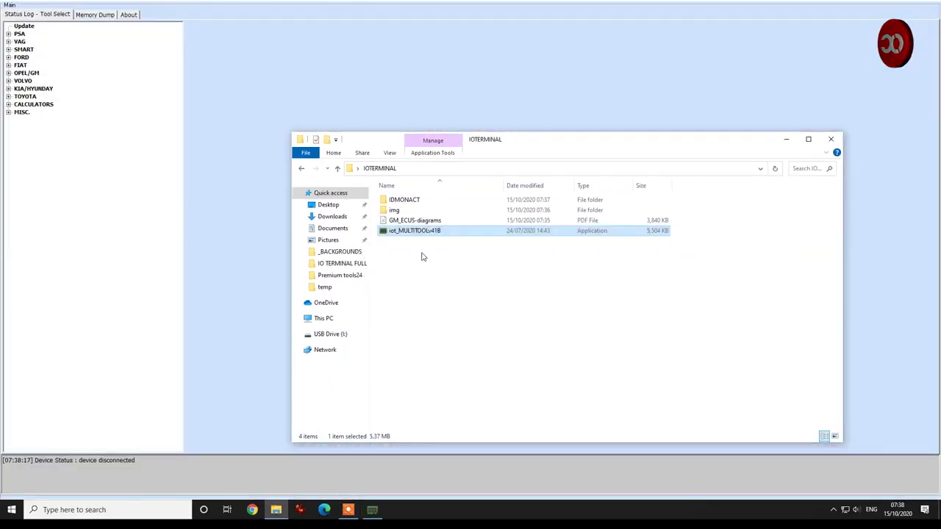
pyautogui.click(403, 3)
pyautogui.doubleClick(390, 3)
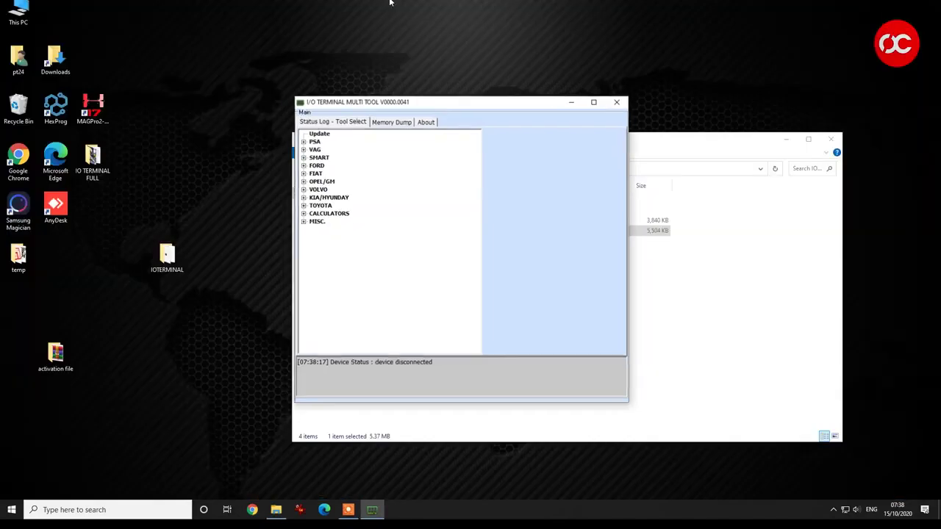
# Expand the ECU group under OPEL/GM in the tool tree and open the ACDELCO E83 functions
pyautogui.click(315, 188)
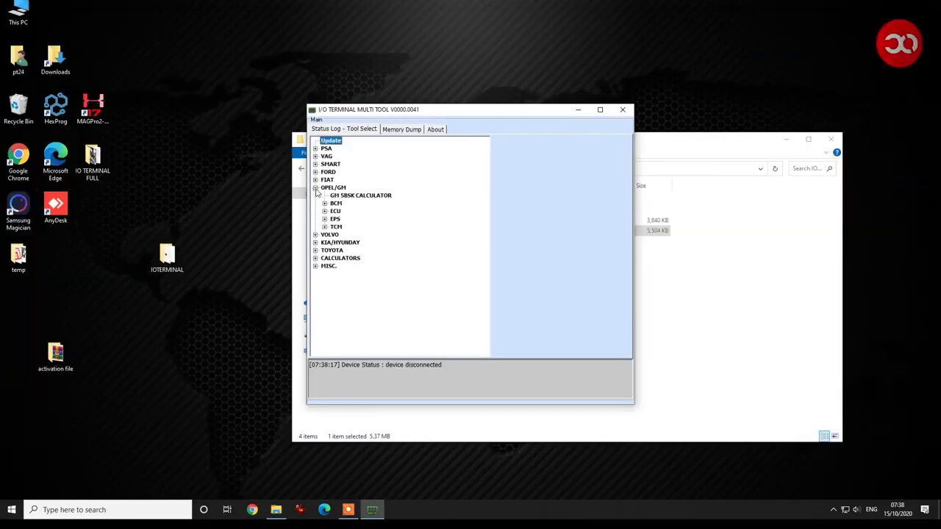
pyautogui.click(324, 211)
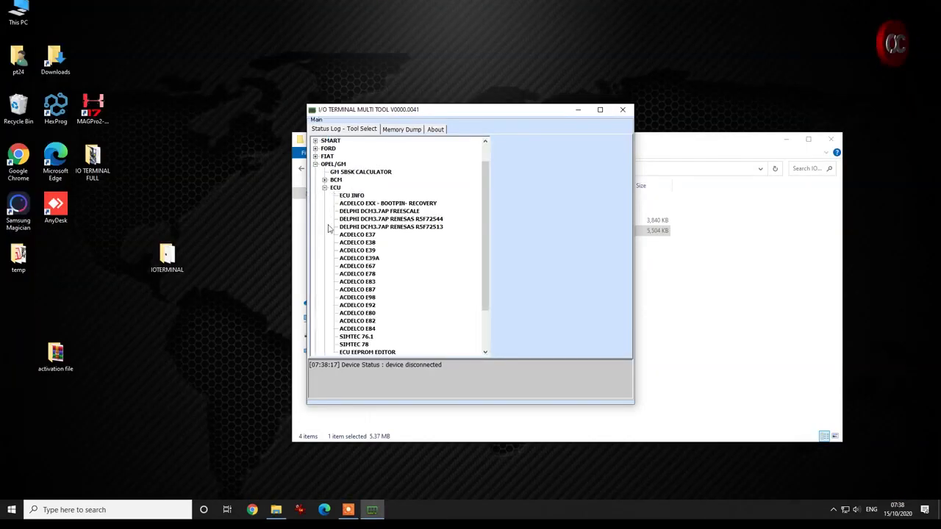
pyautogui.scroll(-1, 366, 293)
pyautogui.doubleClick(360, 260)
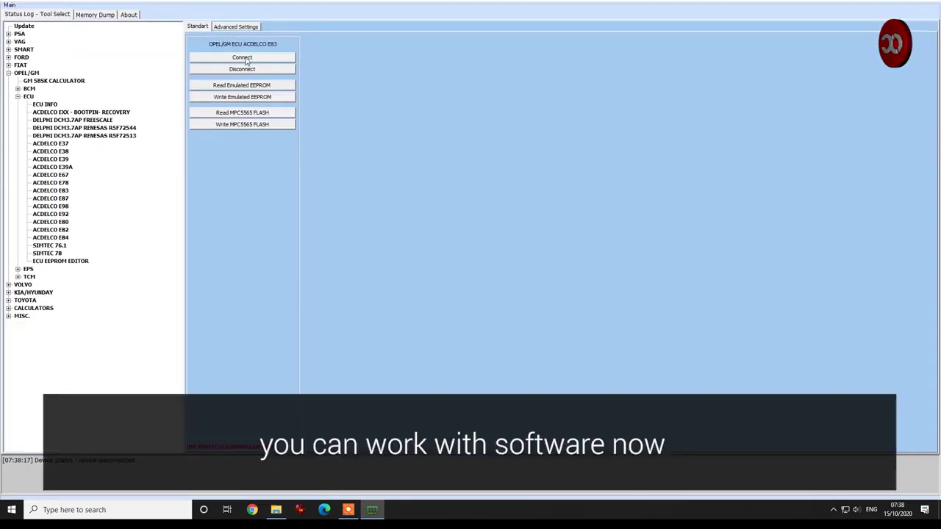
# Switch to the ACDELCO E39A tool and start a connection to the ECU
pyautogui.doubleClick(61, 169)
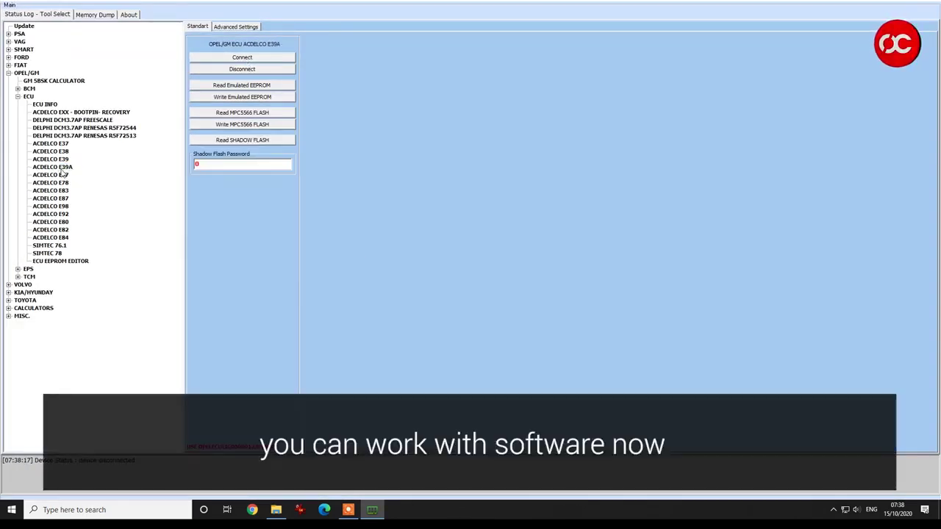
pyautogui.click(245, 60)
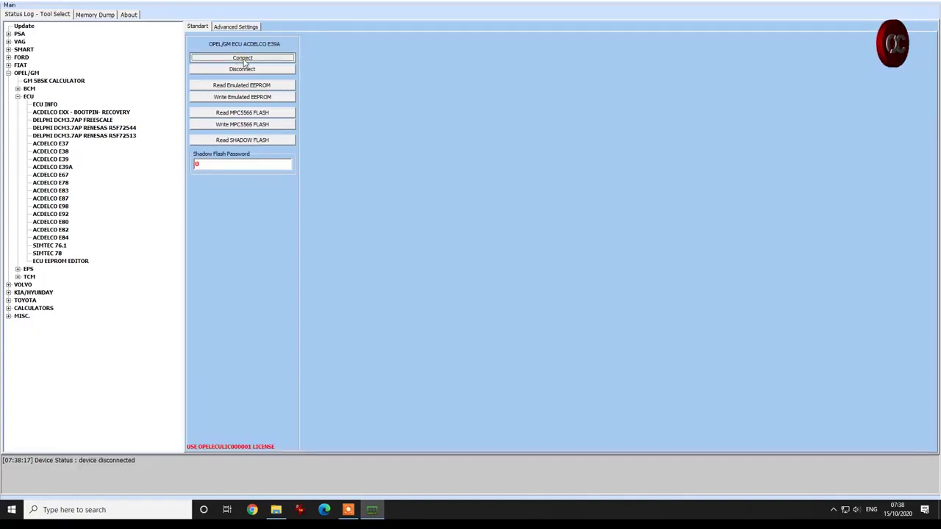